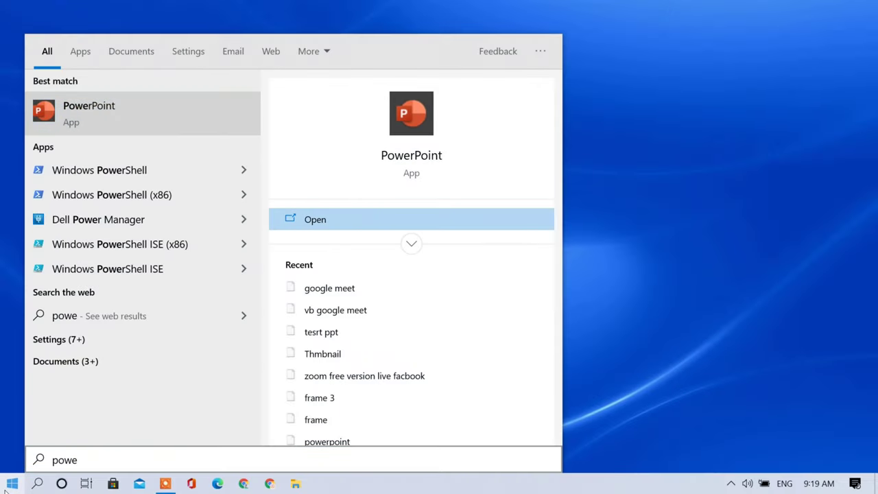
# - Launch PowerPoint and create a new four-slide presentation from the Event design template
pyautogui.click(289, 213)
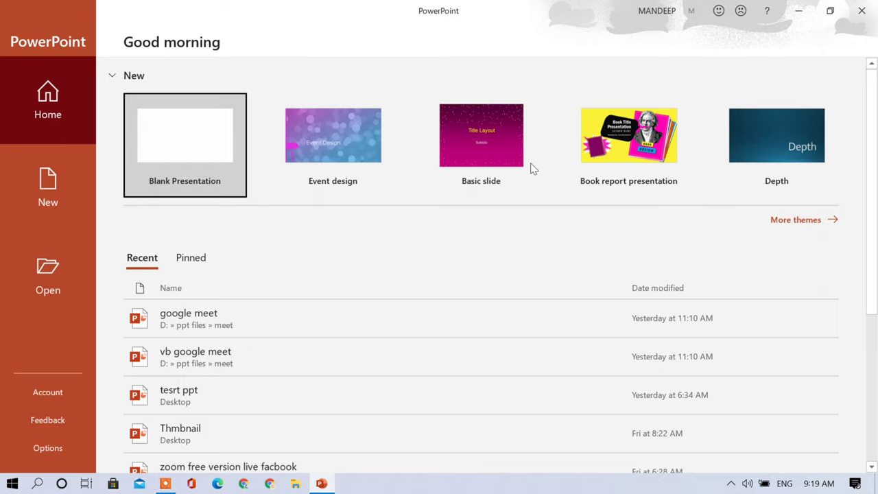
pyautogui.click(356, 144)
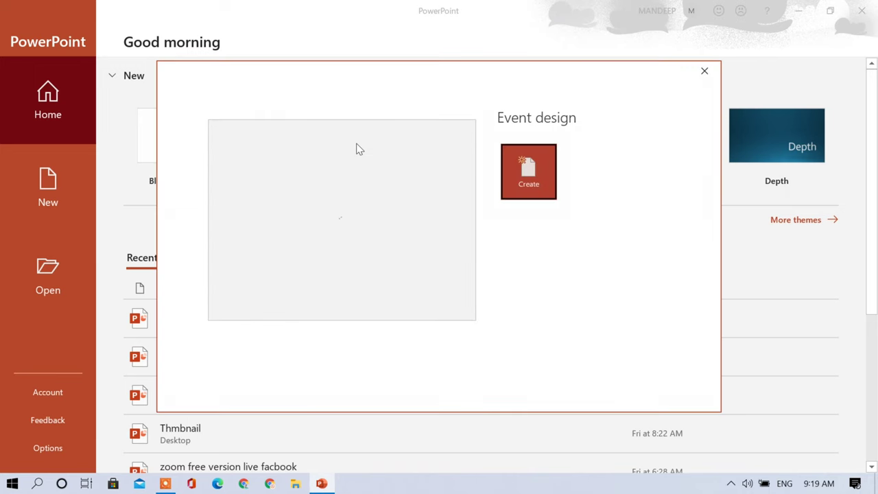
pyautogui.click(525, 177)
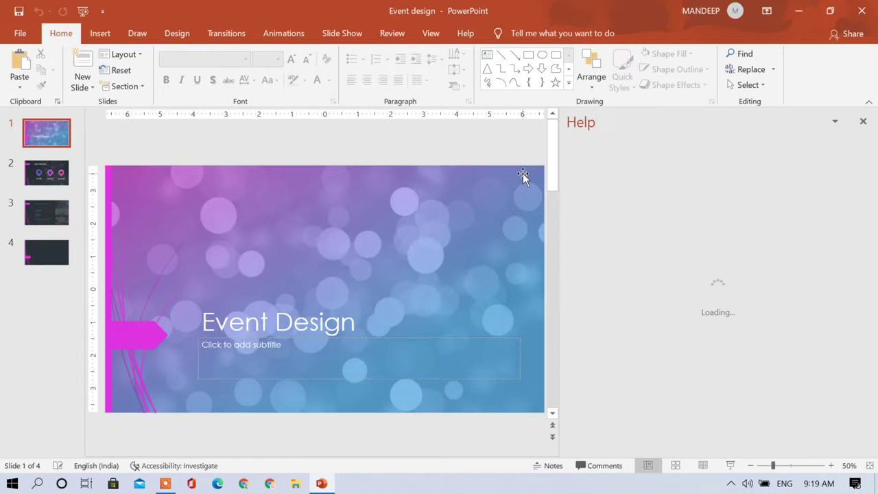
# - Close the Help pane and insert the 'new cover art' picture from Downloads onto slide 1
pyautogui.click(864, 122)
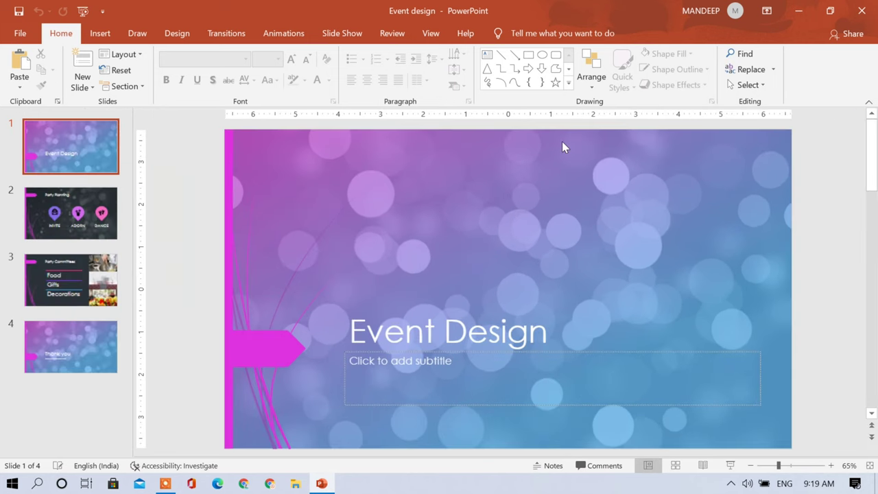
pyautogui.click(101, 35)
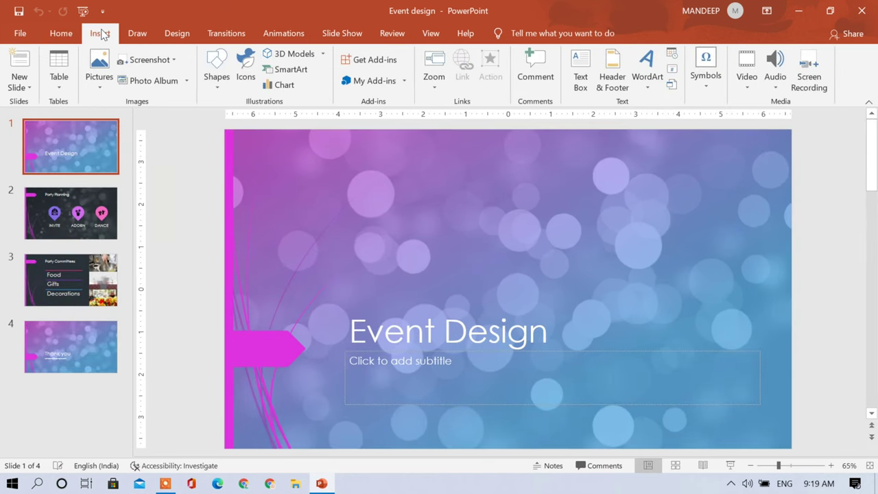
pyautogui.click(99, 68)
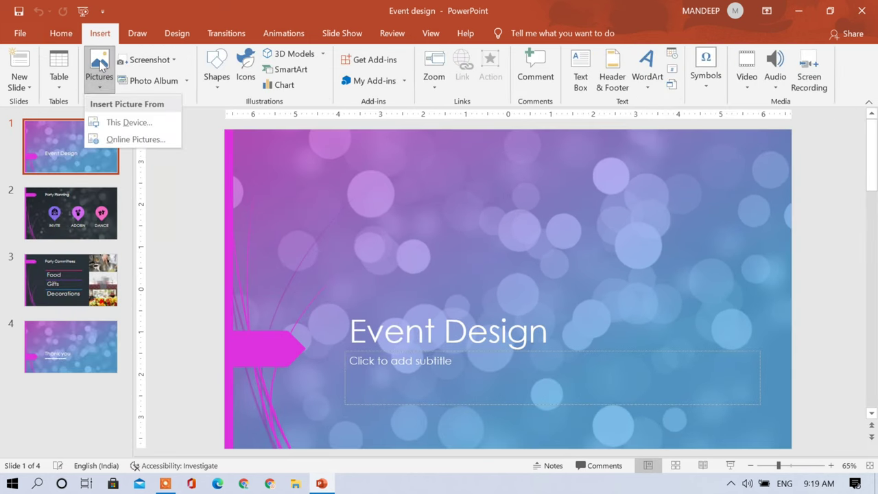
pyautogui.click(123, 123)
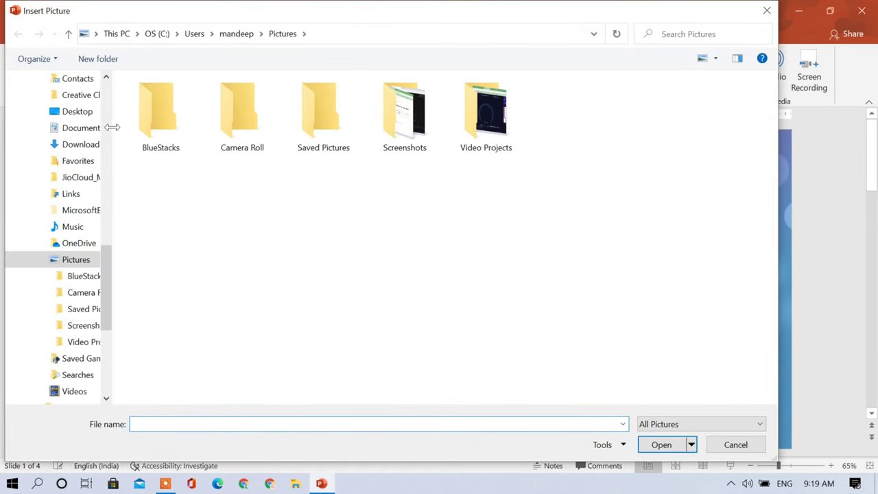
pyautogui.click(81, 144)
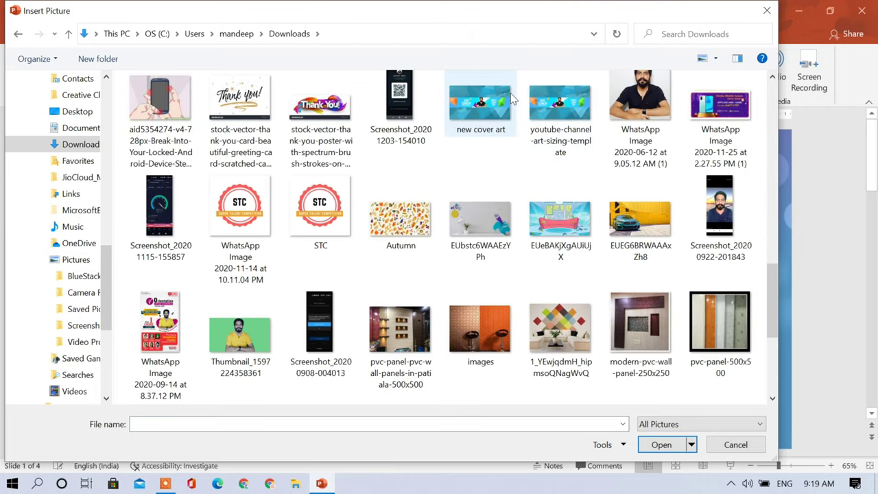
pyautogui.doubleClick(488, 101)
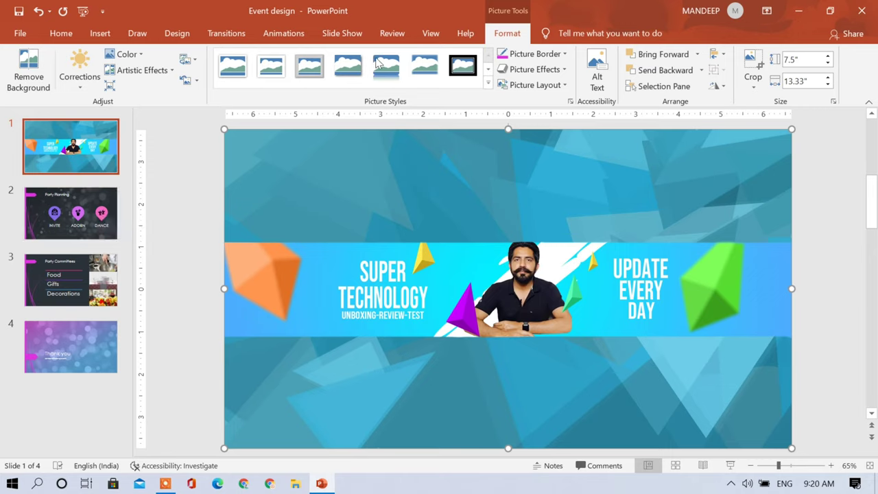
# - Start a slide show recording from the beginning, opening the recorder at slide 1 of 4
pyautogui.click(345, 35)
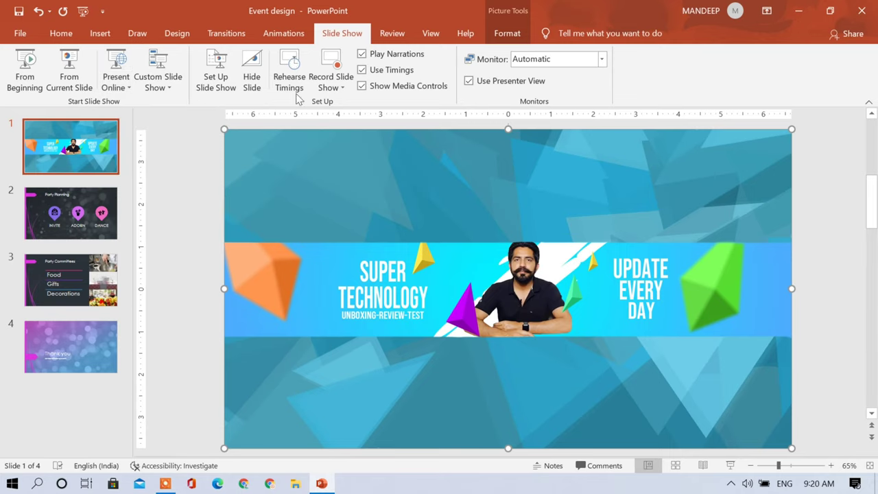
pyautogui.click(336, 89)
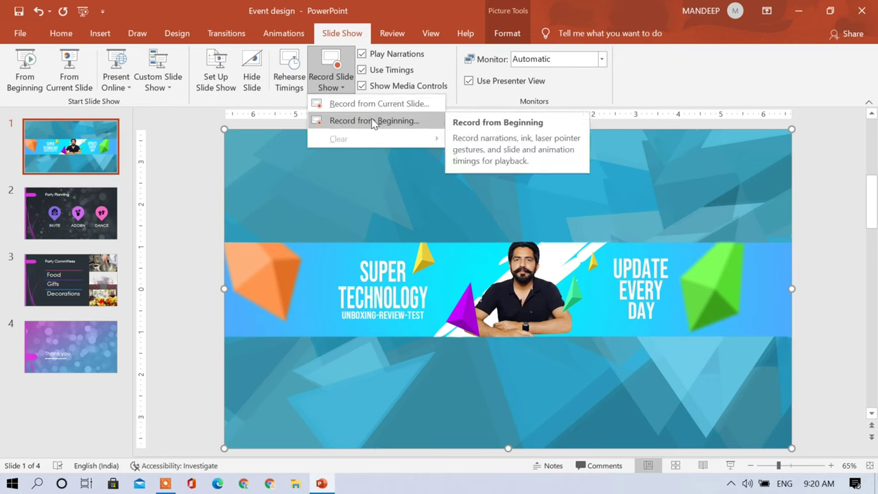
pyautogui.click(86, 216)
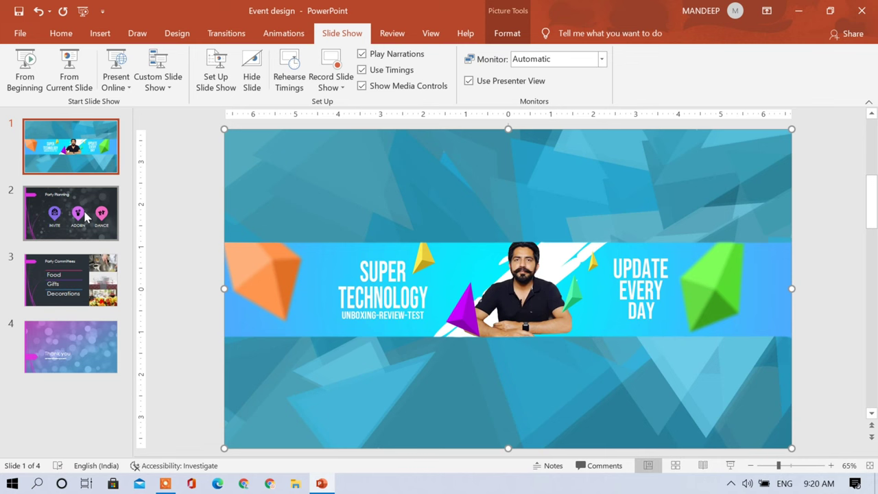
pyautogui.click(86, 216)
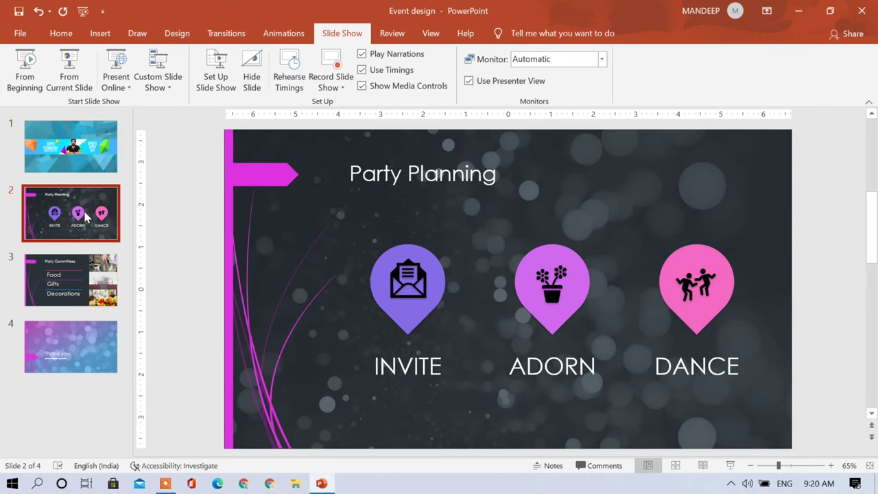
pyautogui.click(344, 85)
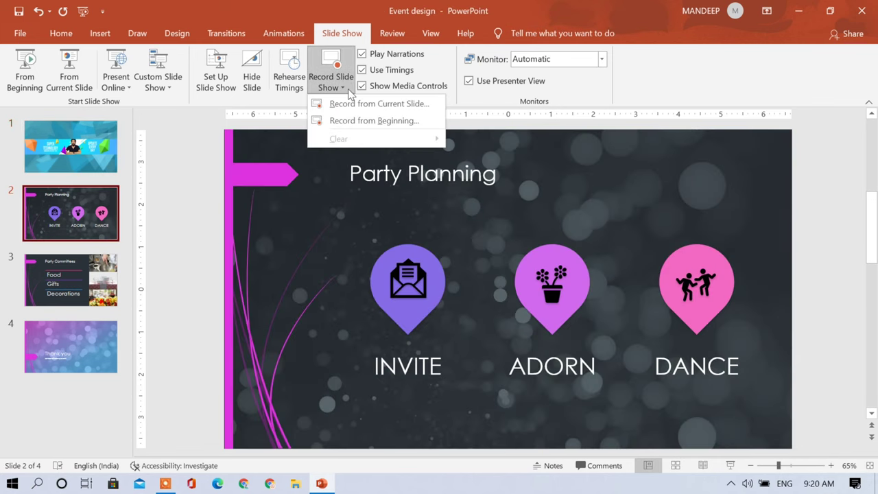
pyautogui.click(374, 121)
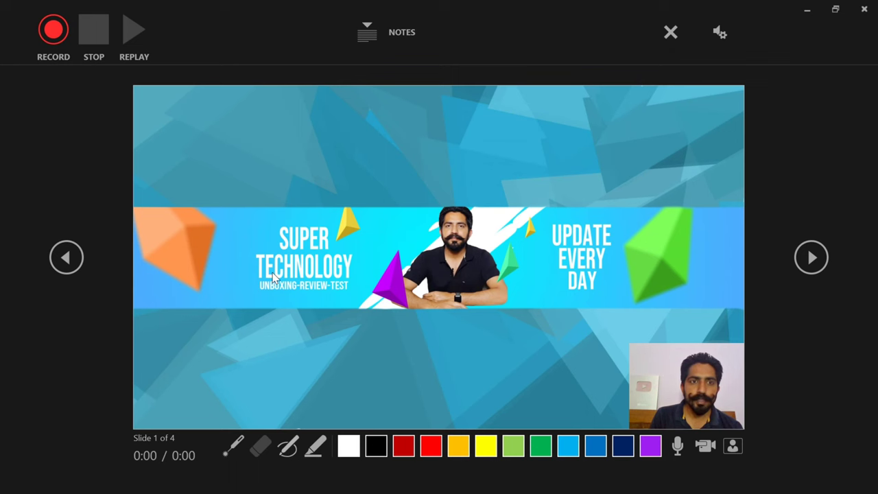
pyautogui.click(721, 32)
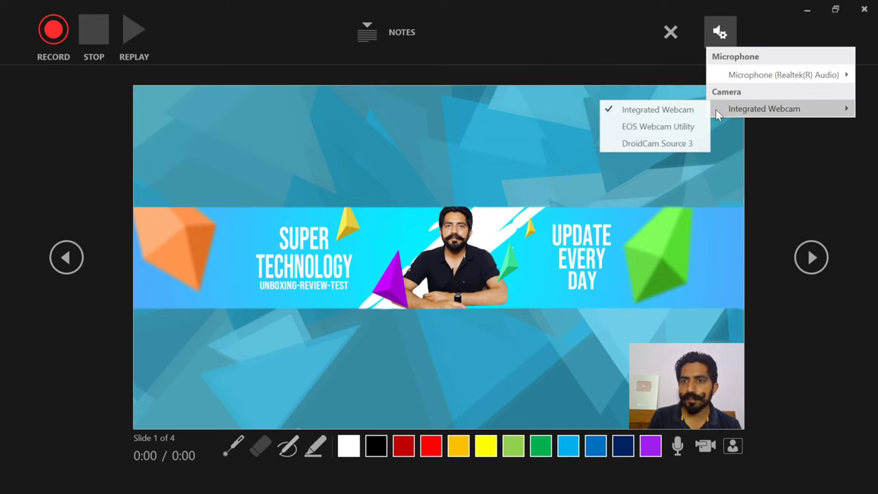
pyautogui.moveTo(764, 108)
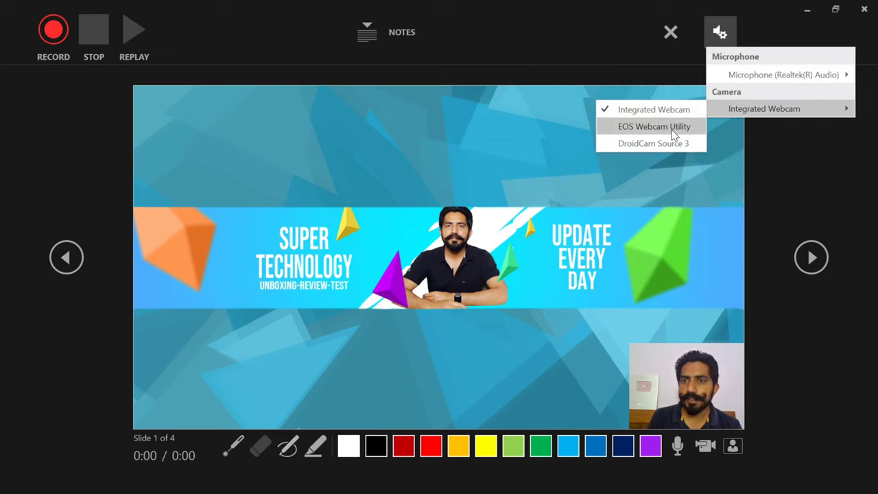
pyautogui.click(672, 128)
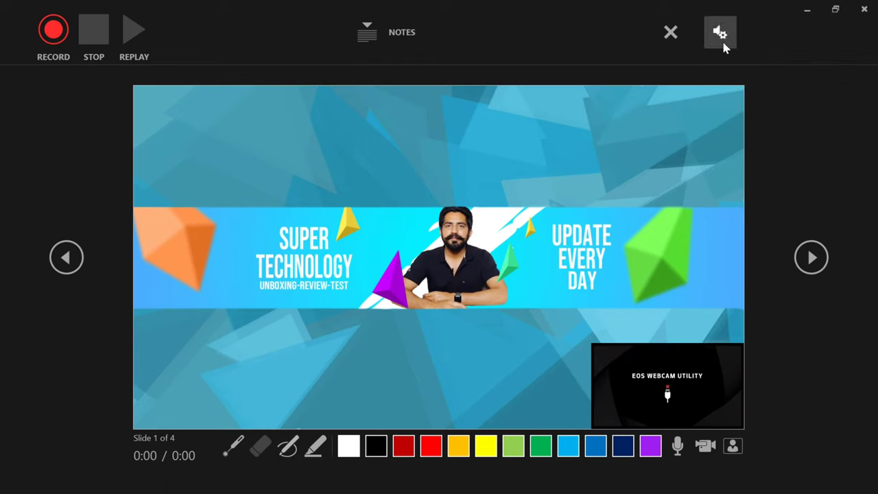
pyautogui.click(722, 36)
pyautogui.moveTo(764, 108)
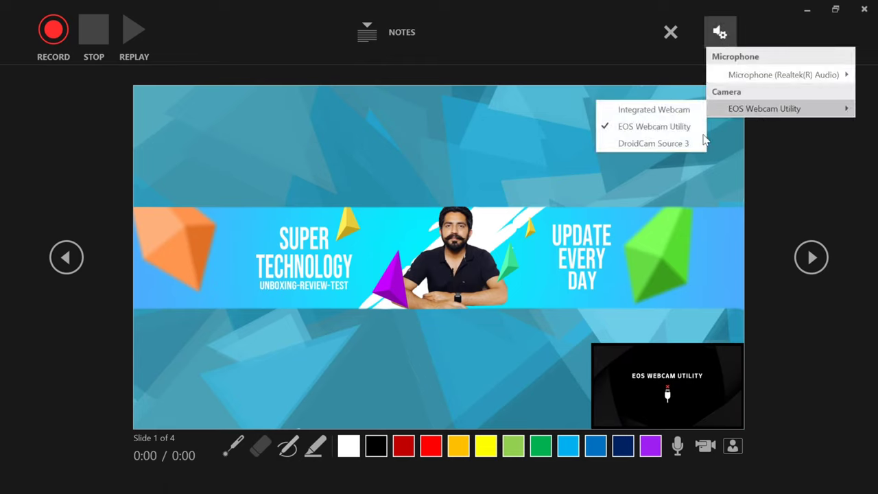
pyautogui.click(655, 144)
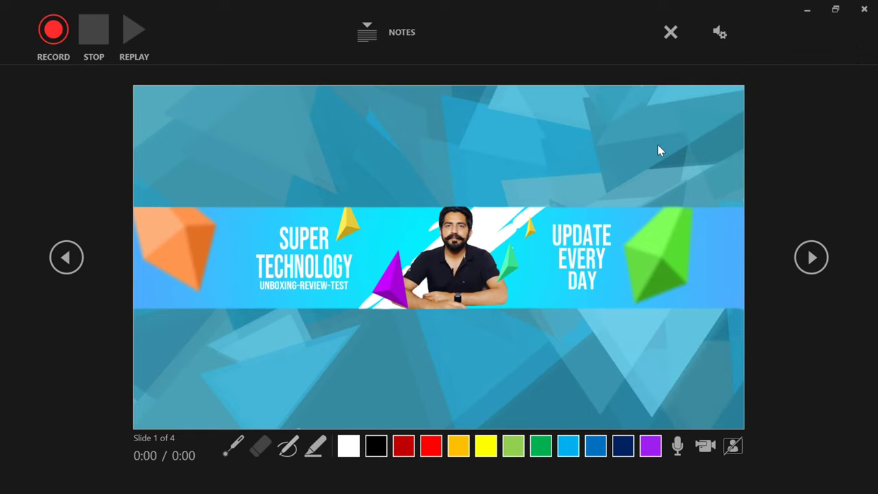
pyautogui.click(721, 32)
pyautogui.moveTo(780, 109)
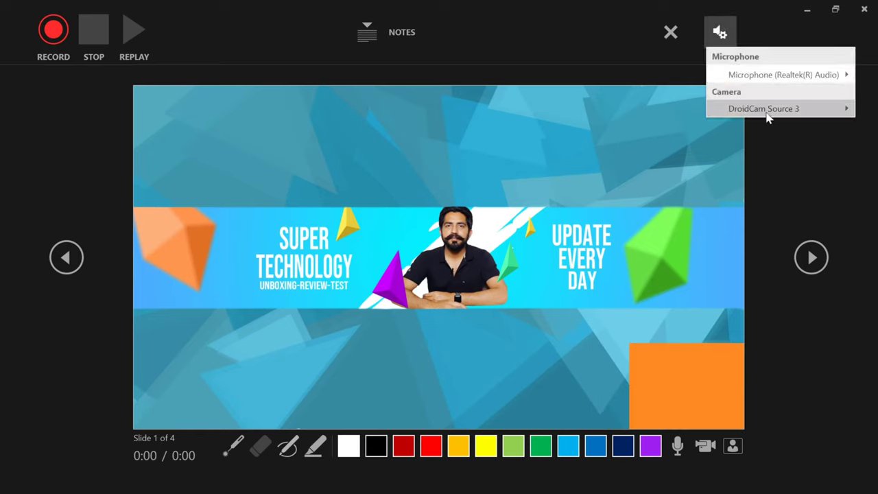
pyautogui.click(660, 112)
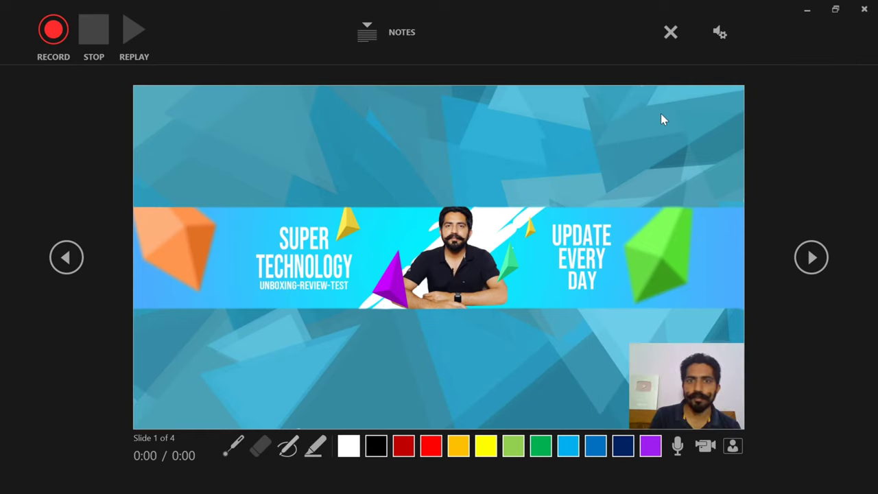
pyautogui.click(671, 34)
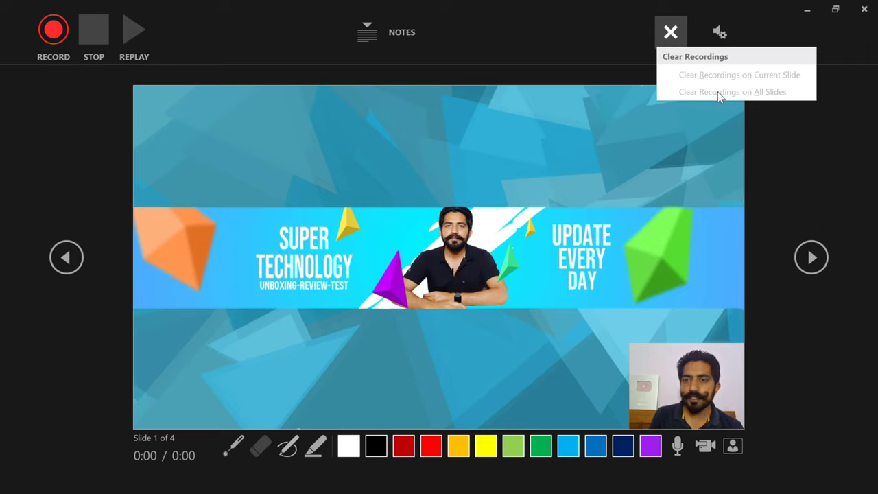
# - Show the speaker notes in the recorder and enlarge their text
pyautogui.click(628, 160)
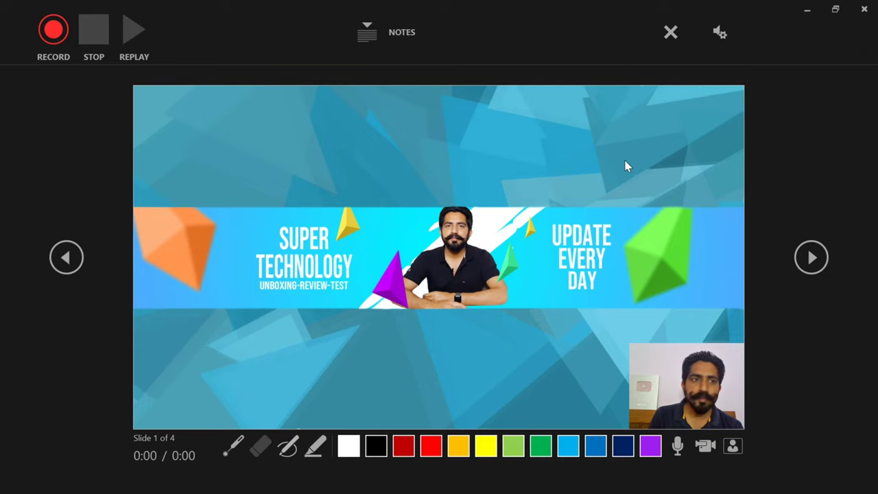
pyautogui.click(371, 30)
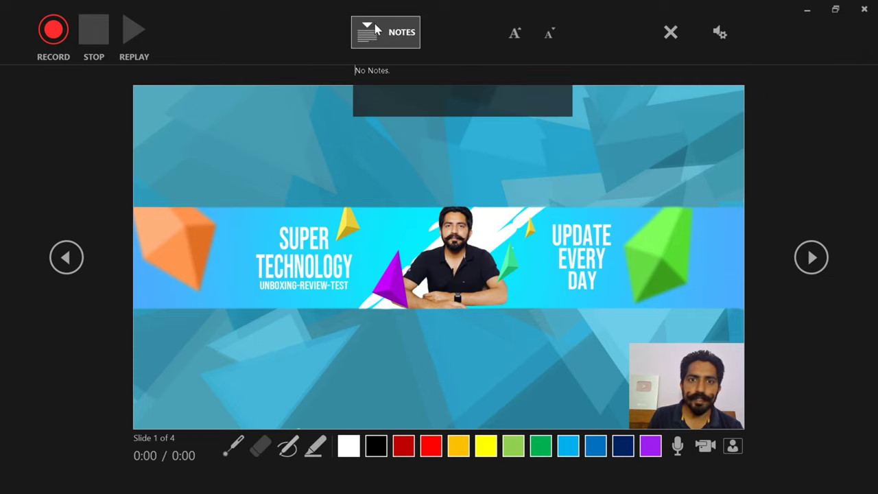
pyautogui.click(514, 40)
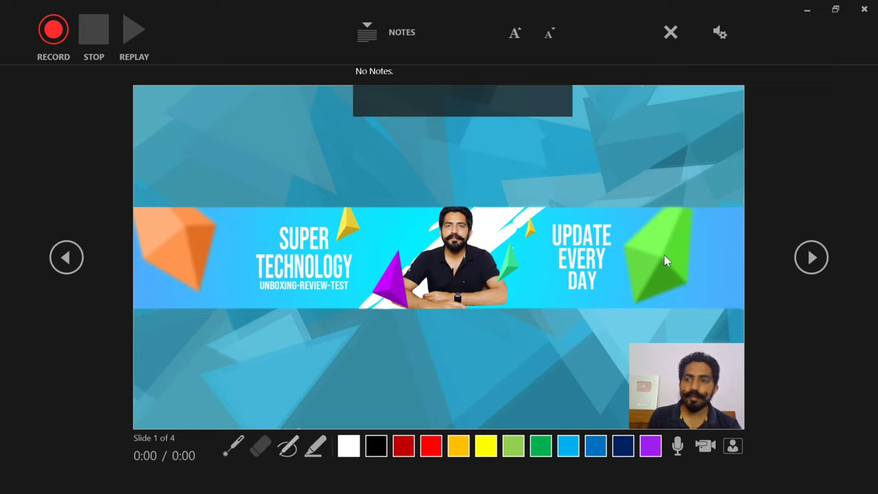
# - Preview slides through Party Committees, return to slide 1 and start recording the narration
pyautogui.click(822, 257)
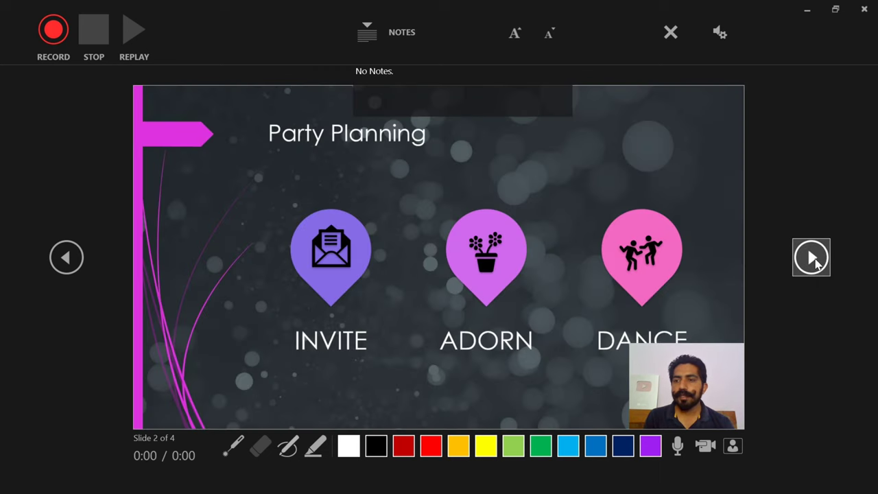
pyautogui.click(815, 261)
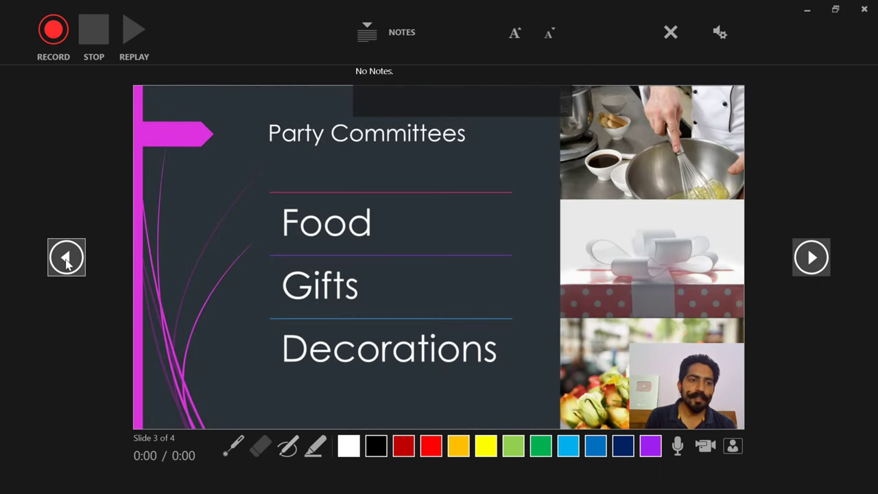
pyautogui.click(66, 259)
pyautogui.click(66, 263)
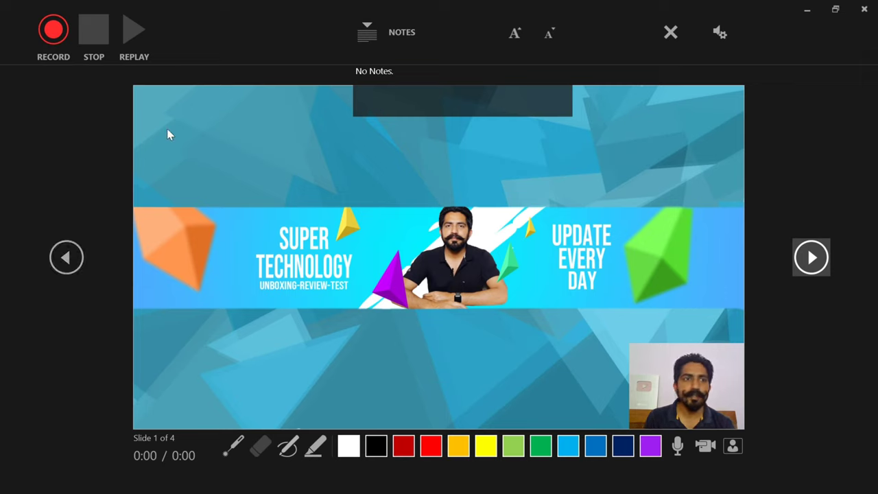
pyautogui.click(54, 30)
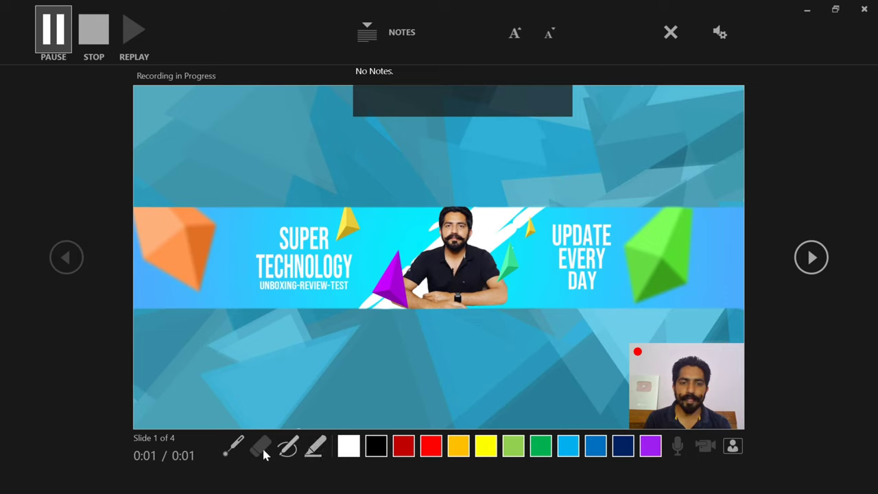
# - Draw a red pen mark on the lower-left of the title slide
pyautogui.click(234, 446)
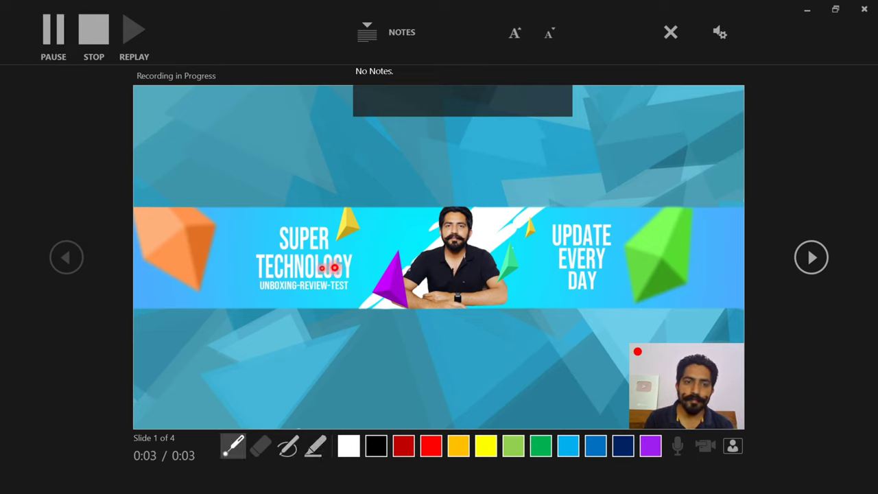
pyautogui.click(288, 446)
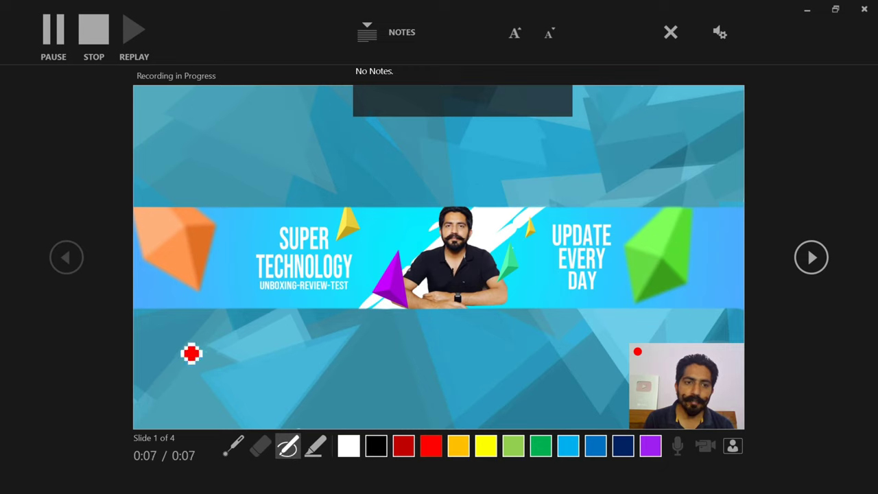
pyautogui.moveTo(190, 383)
pyautogui.mouseDown()
pyautogui.moveTo(229, 363)
pyautogui.moveTo(251, 335)
pyautogui.moveTo(281, 355)
pyautogui.moveTo(278, 367)
pyautogui.mouseUp()
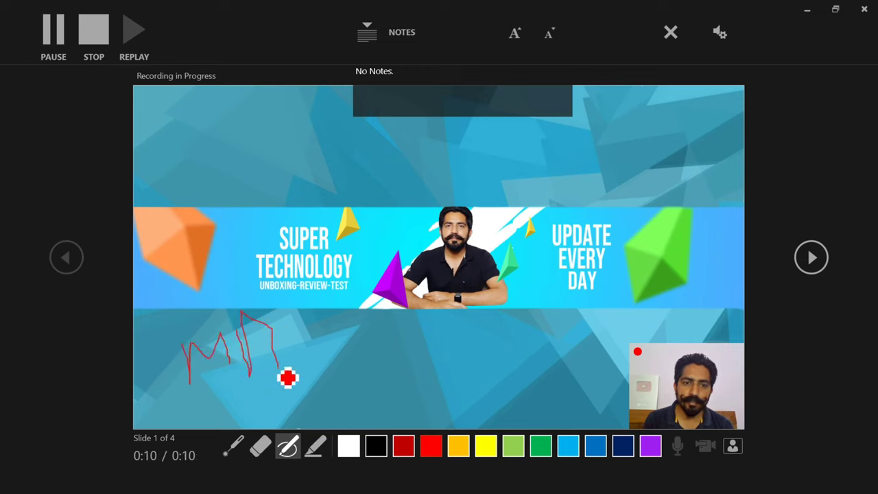
# - Add green highlighter strokes on the title slide, then erase the green D shape
pyautogui.click(317, 447)
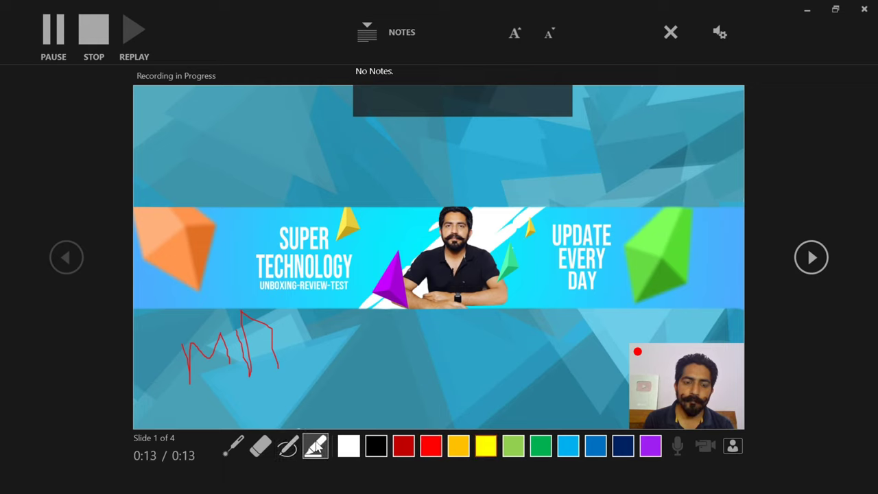
pyautogui.moveTo(261, 351)
pyautogui.mouseDown()
pyautogui.moveTo(286, 337)
pyautogui.moveTo(296, 318)
pyautogui.moveTo(337, 304)
pyautogui.mouseUp()
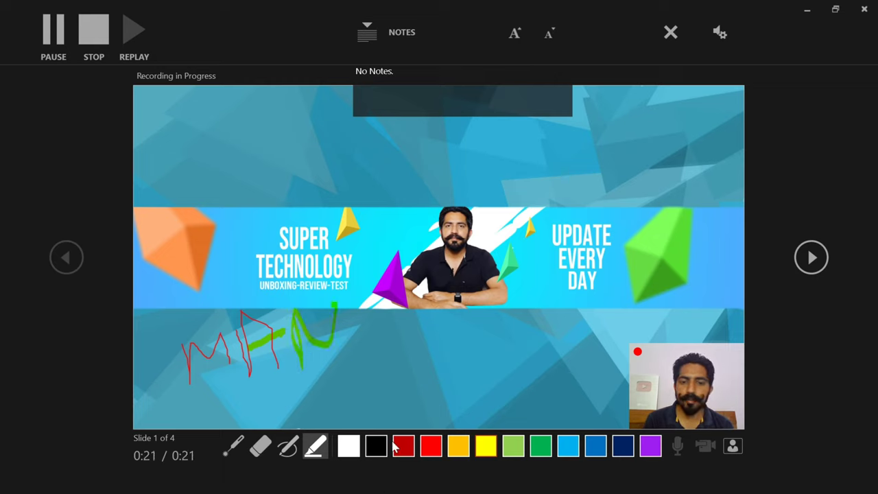
pyautogui.moveTo(364, 364)
pyautogui.mouseDown()
pyautogui.moveTo(376, 412)
pyautogui.moveTo(393, 403)
pyautogui.moveTo(368, 410)
pyautogui.mouseUp()
pyautogui.moveTo(410, 384); pyautogui.dragTo(443, 386)
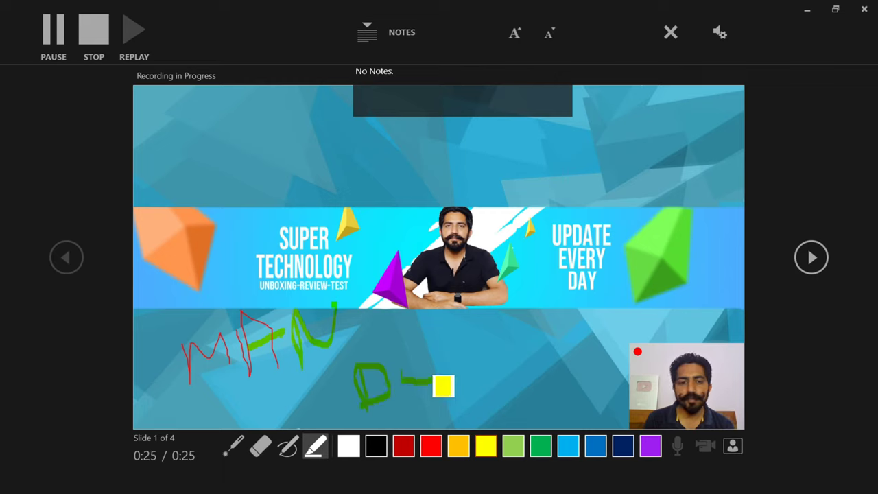
pyautogui.click(260, 447)
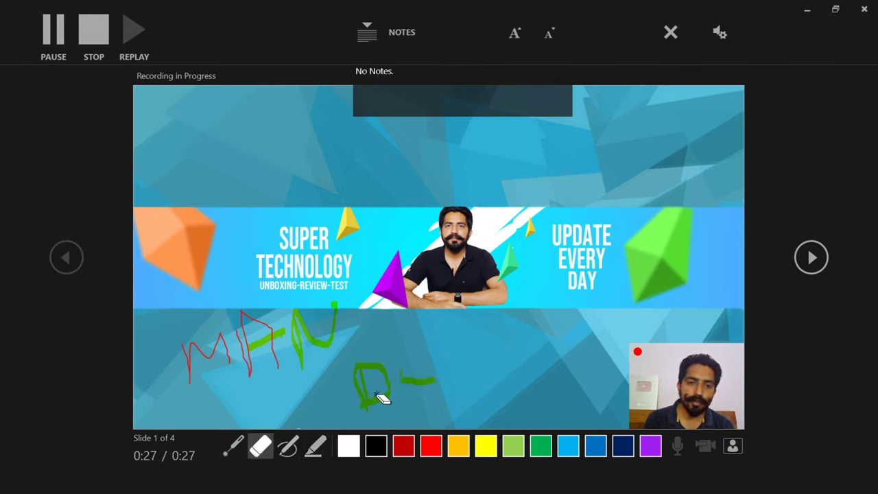
pyautogui.moveTo(381, 400); pyautogui.dragTo(400, 393)
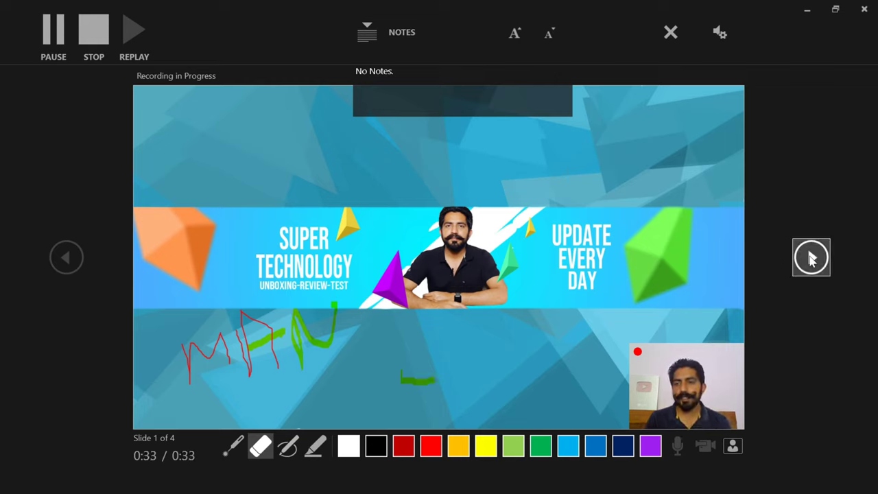
# - On Party Planning, circle the INVITE icon in red pen, then advance to the Thank you slide
pyautogui.click(811, 258)
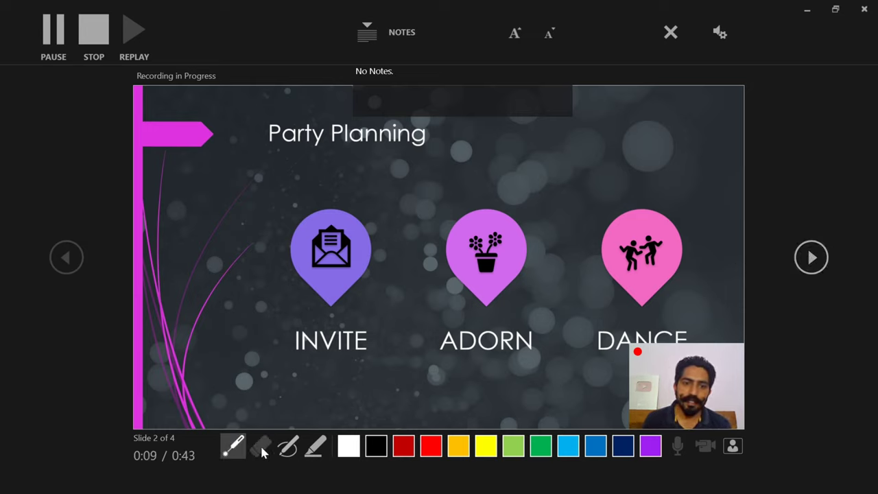
pyautogui.click(288, 446)
pyautogui.moveTo(288, 207)
pyautogui.mouseDown()
pyautogui.moveTo(373, 257)
pyautogui.moveTo(297, 288)
pyautogui.moveTo(357, 269)
pyautogui.mouseUp()
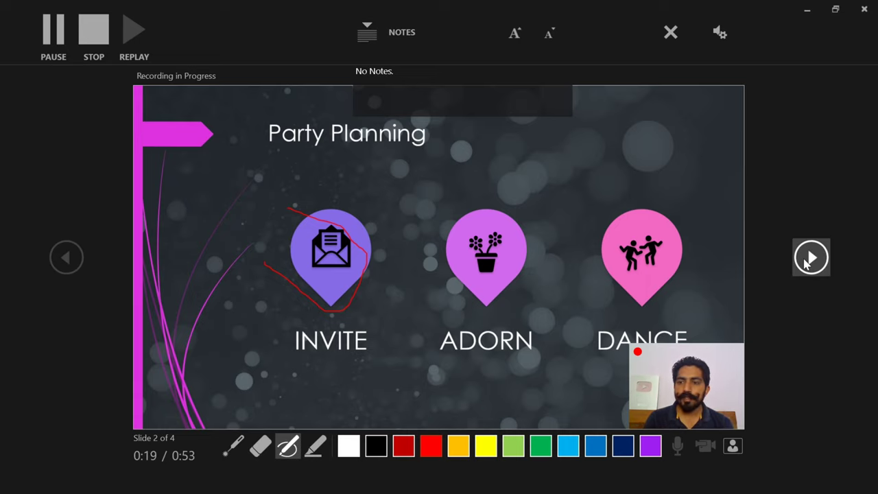
pyautogui.click(807, 264)
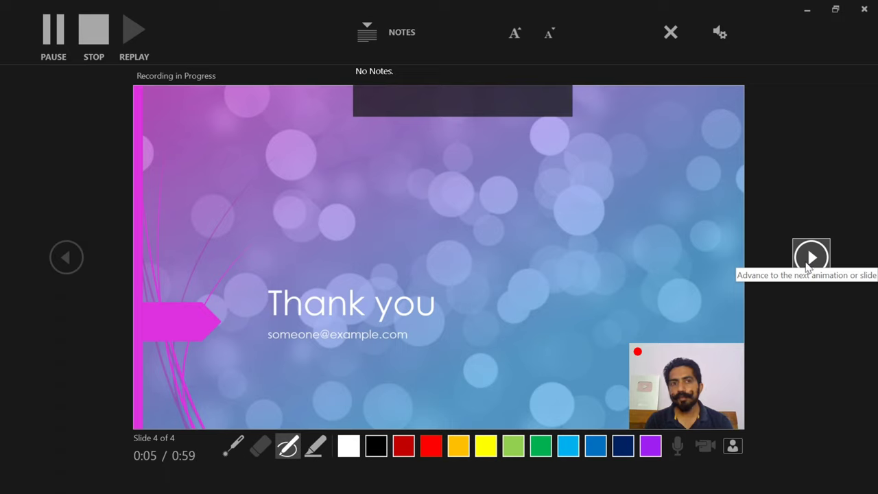
# - Stop the recording at 1:04, replay it, and step back to slide 1
pyautogui.click(94, 44)
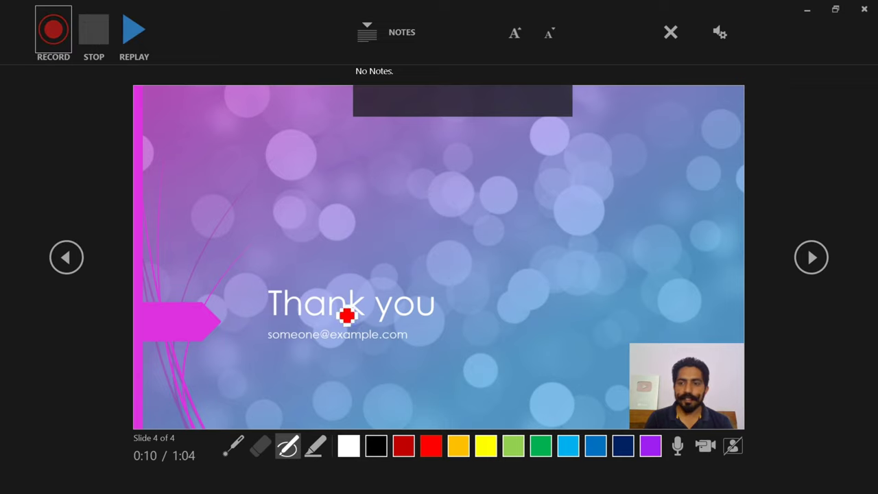
pyautogui.click(127, 44)
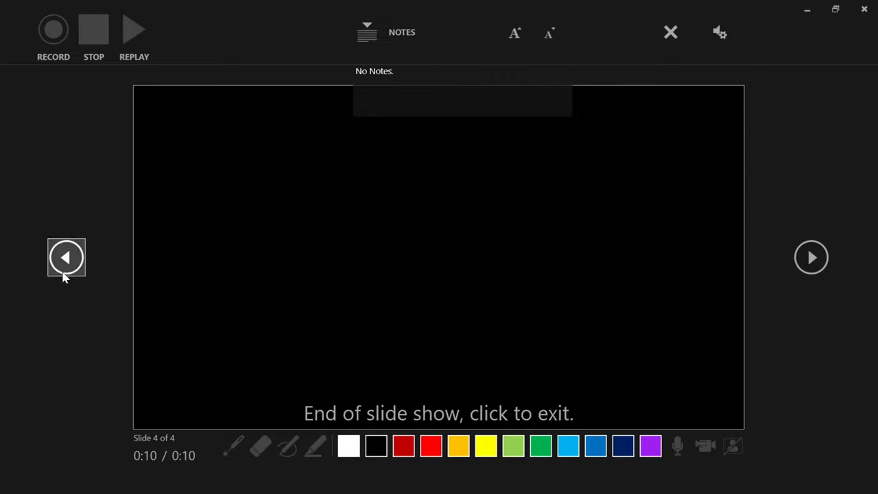
pyautogui.click(66, 257)
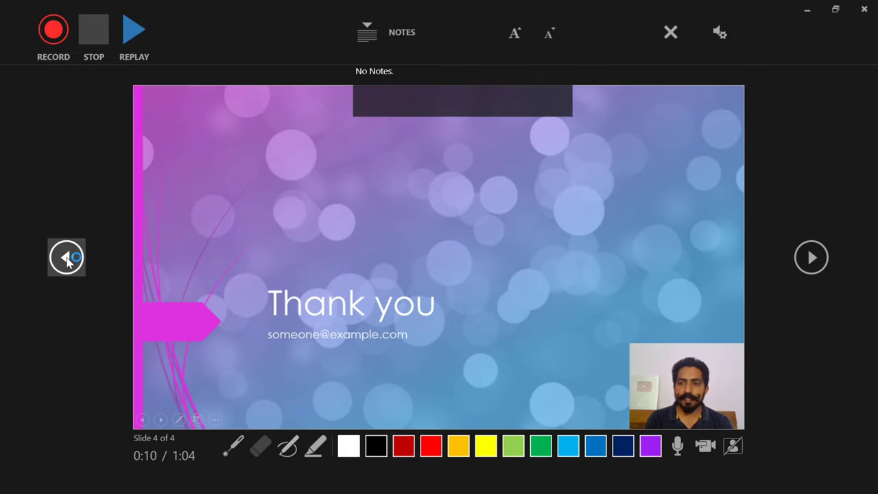
pyautogui.click(67, 258)
pyautogui.click(67, 258)
pyautogui.click(67, 257)
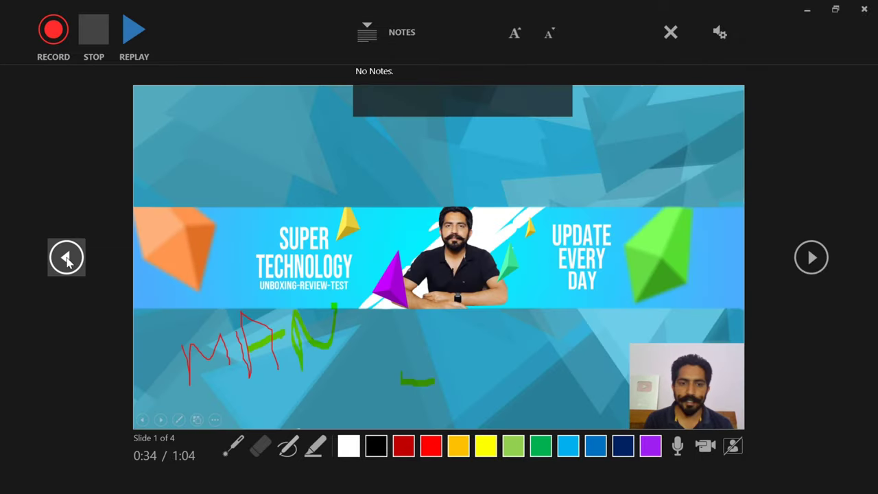
# - Back in the editor, enlarge the title slide's webcam clip on the right side and preview it
pyautogui.press('Escape')
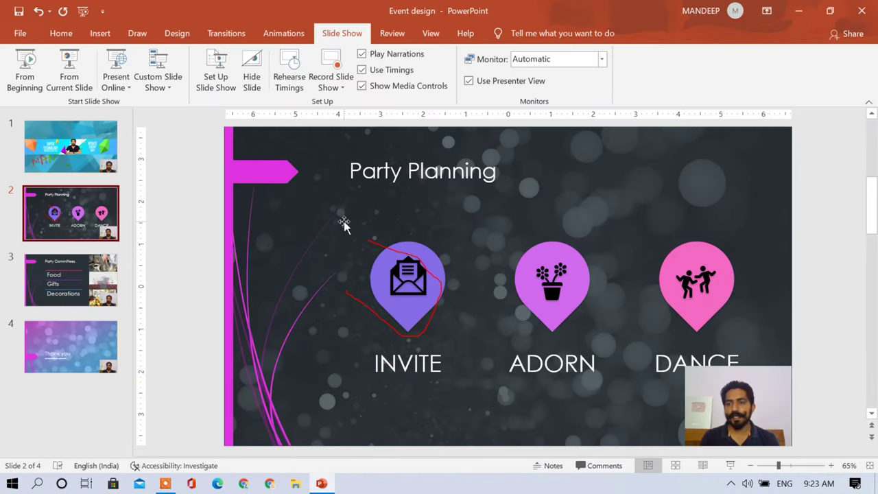
pyautogui.click(114, 163)
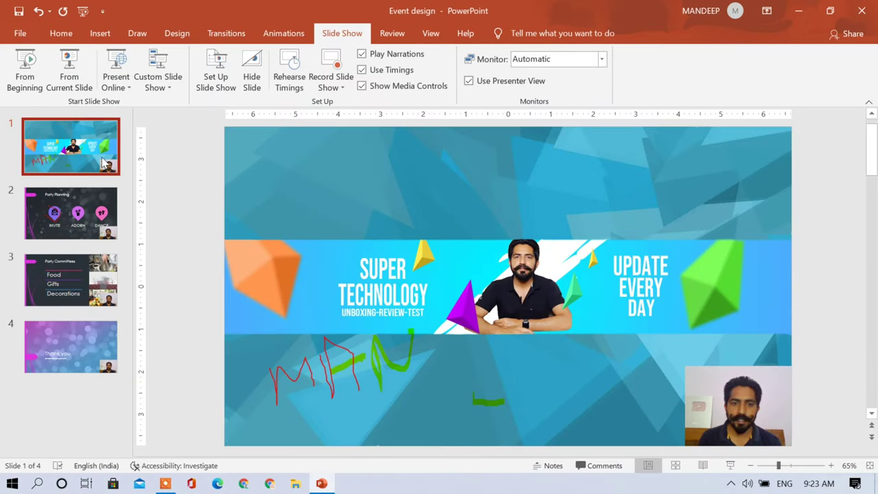
pyautogui.click(730, 408)
pyautogui.moveTo(687, 368)
pyautogui.mouseDown()
pyautogui.moveTo(446, 250)
pyautogui.moveTo(494, 220)
pyautogui.mouseUp()
pyautogui.moveTo(704, 315)
pyautogui.mouseDown()
pyautogui.moveTo(638, 336)
pyautogui.moveTo(731, 311)
pyautogui.mouseUp()
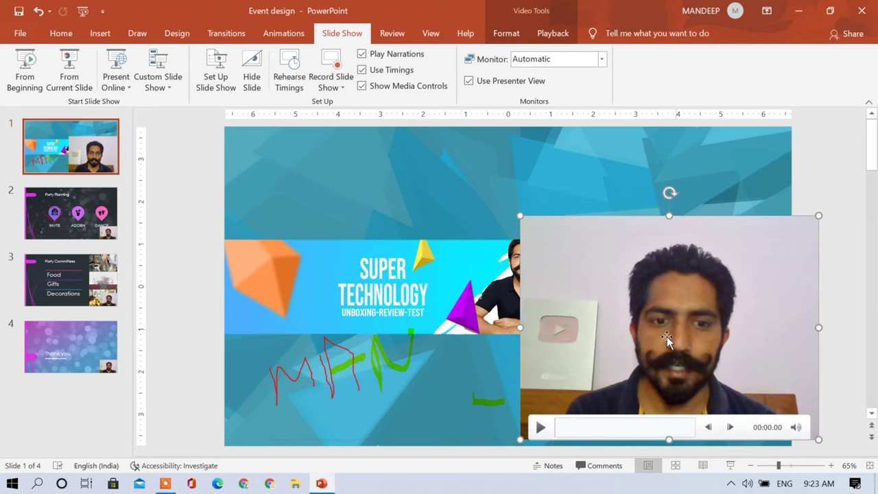
pyautogui.click(541, 428)
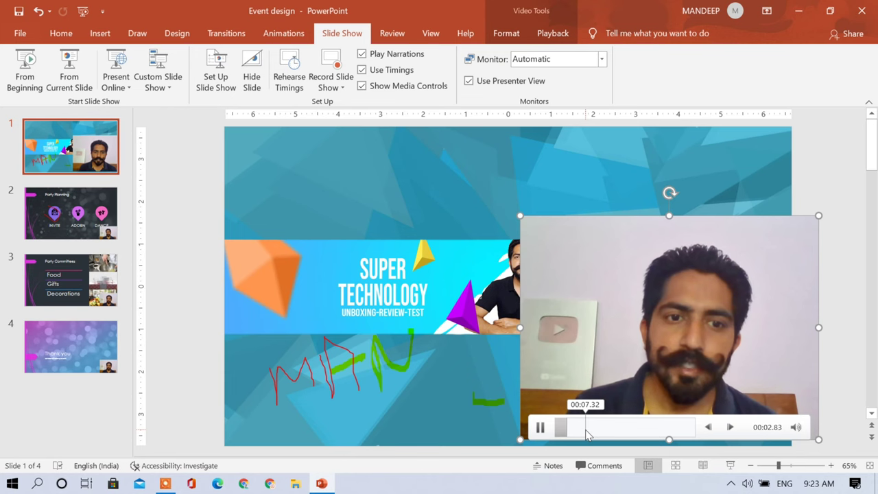
# - Move the Party Planning webcam clip to the bottom-left beside INVITE
pyautogui.click(71, 213)
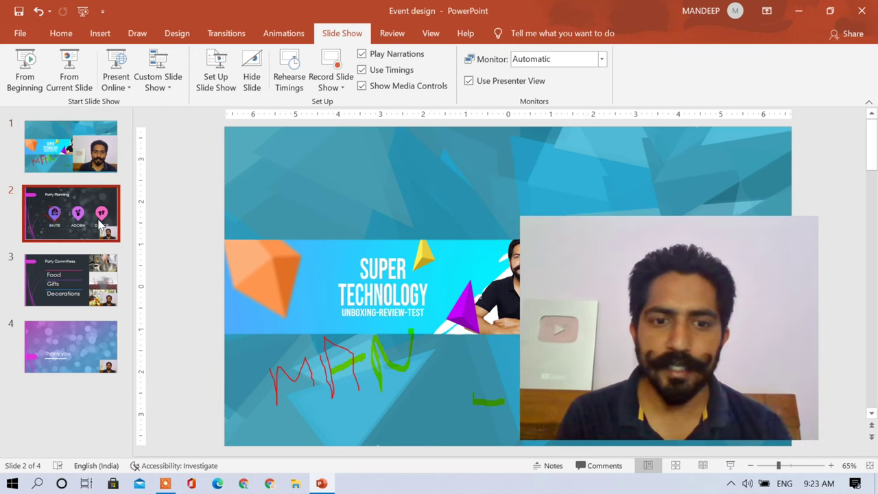
pyautogui.click(731, 426)
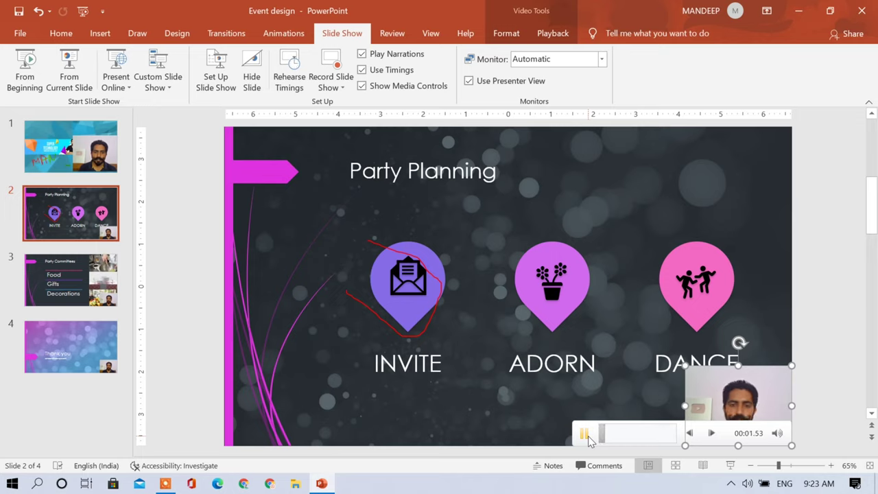
pyautogui.moveTo(714, 415); pyautogui.dragTo(281, 411)
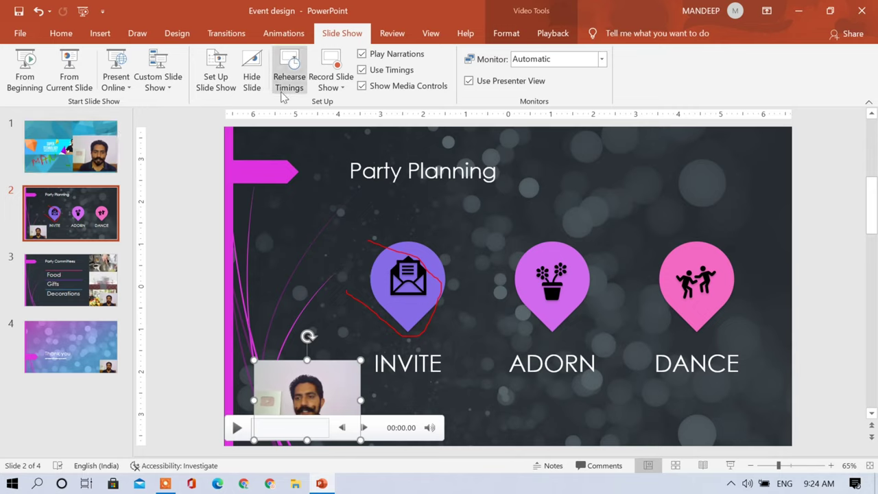
# - Play the narrated show from the beginning through Party Committees and Thank you to the end
pyautogui.click(19, 80)
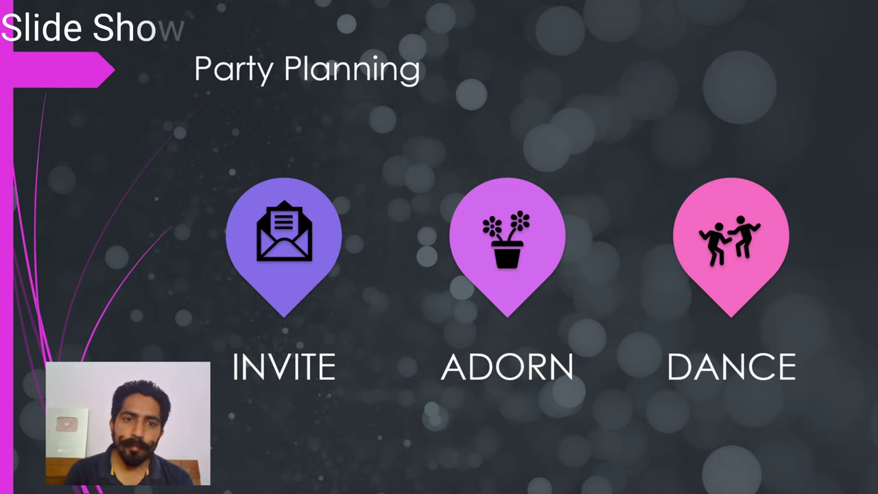
pyautogui.moveTo(222, 177)
pyautogui.mouseDown()
pyautogui.moveTo(333, 196)
pyautogui.moveTo(188, 256)
pyautogui.mouseUp()
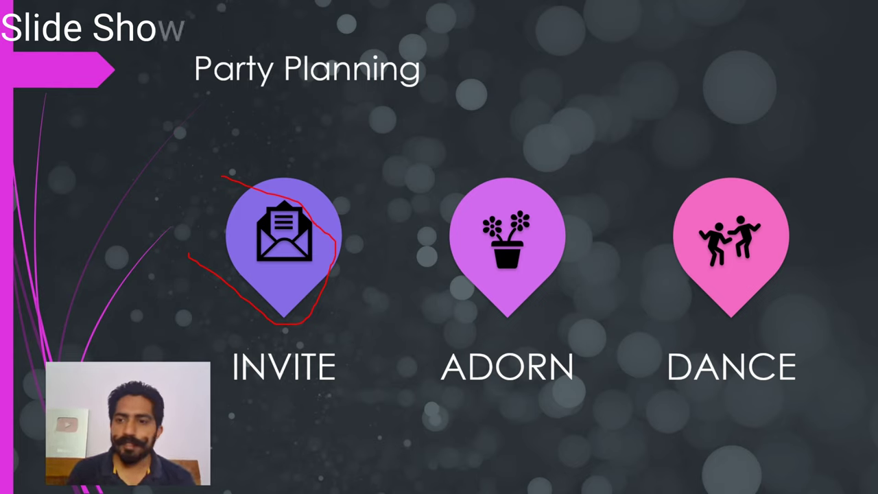
pyautogui.press('Right')
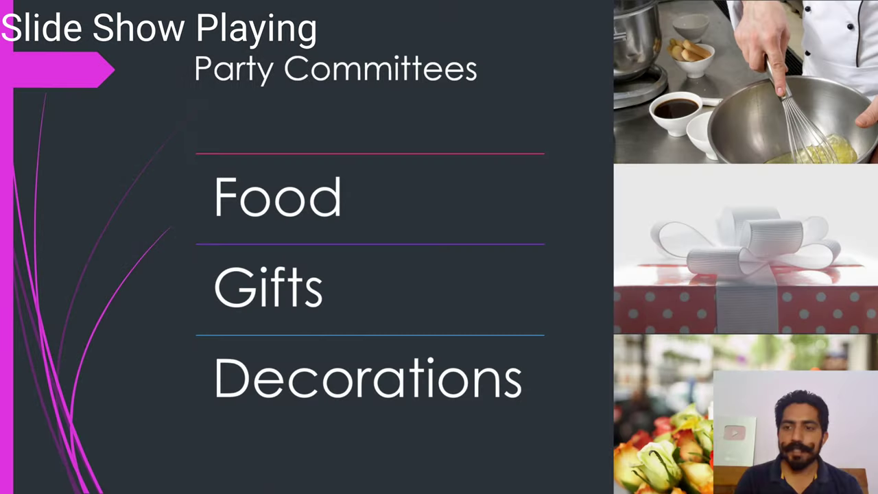
pyautogui.press('Right')
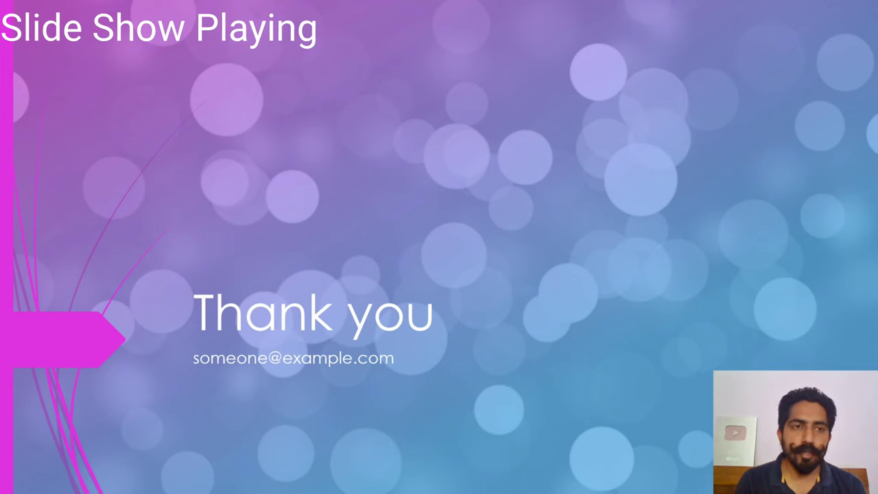
pyautogui.press('Right')
pyautogui.press('Right')
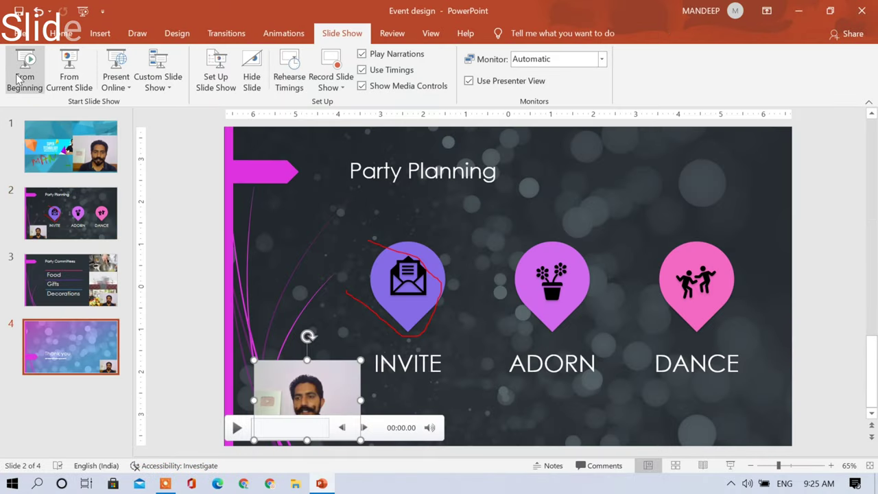
pyautogui.click(27, 35)
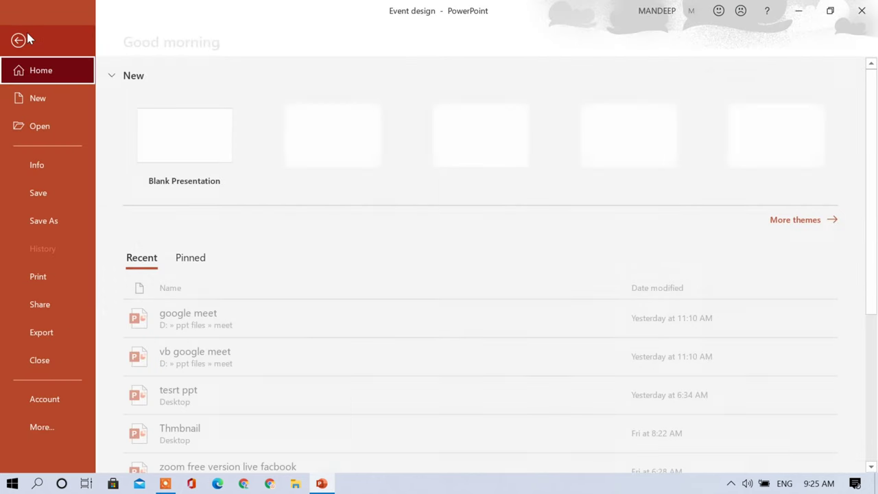
pyautogui.click(52, 222)
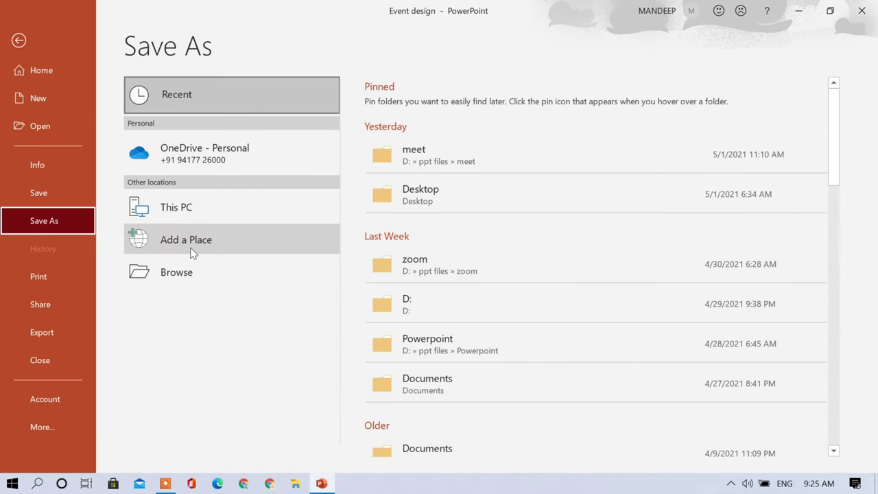
pyautogui.click(212, 284)
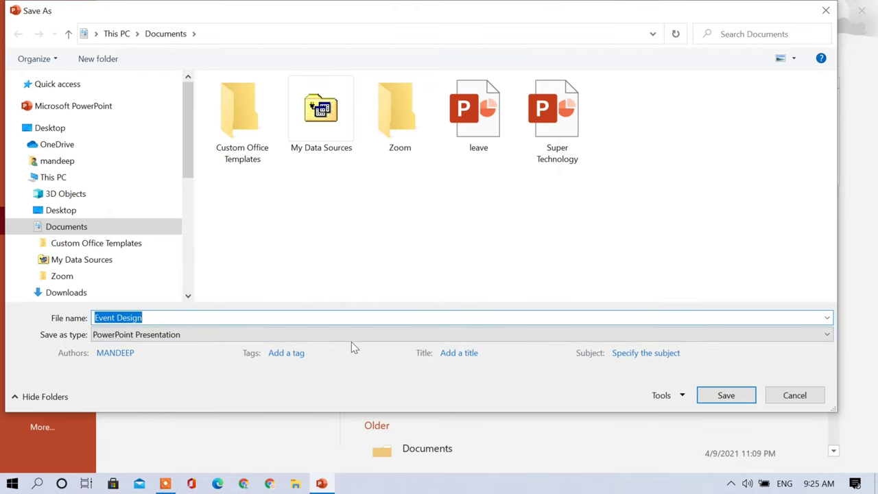
pyautogui.click(417, 338)
pyautogui.press('m')
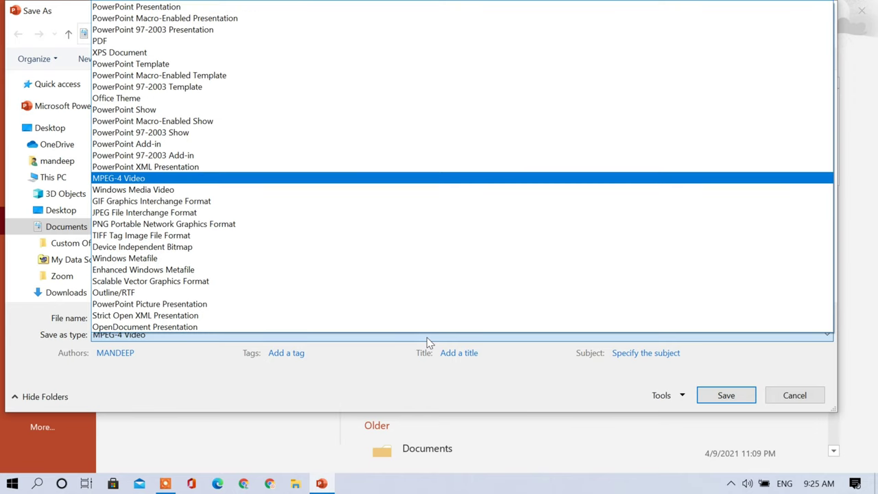
pyautogui.click(427, 341)
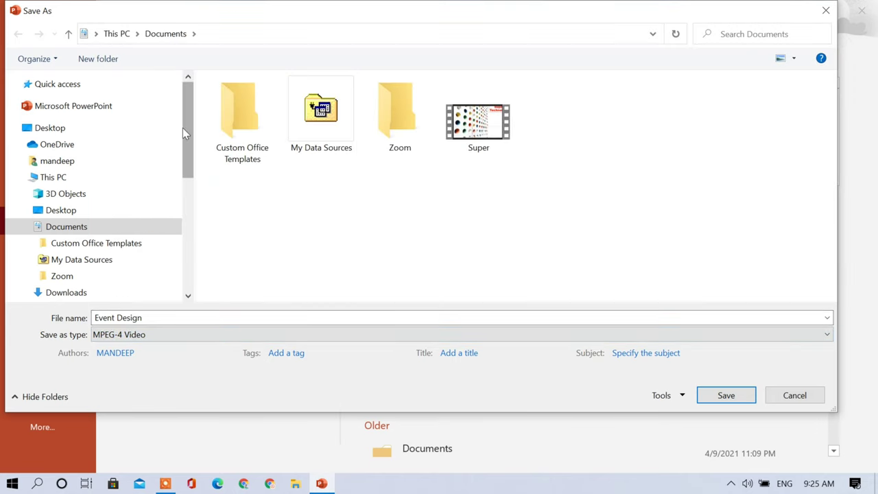
pyautogui.click(793, 396)
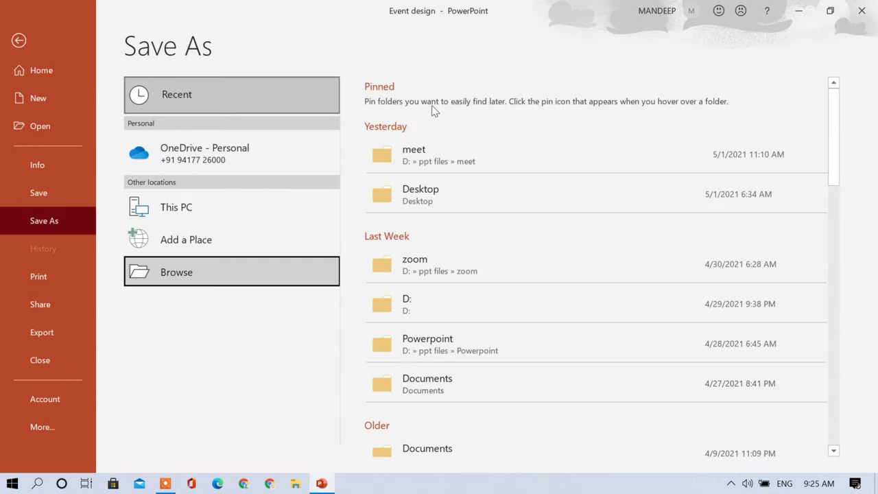
pyautogui.click(18, 40)
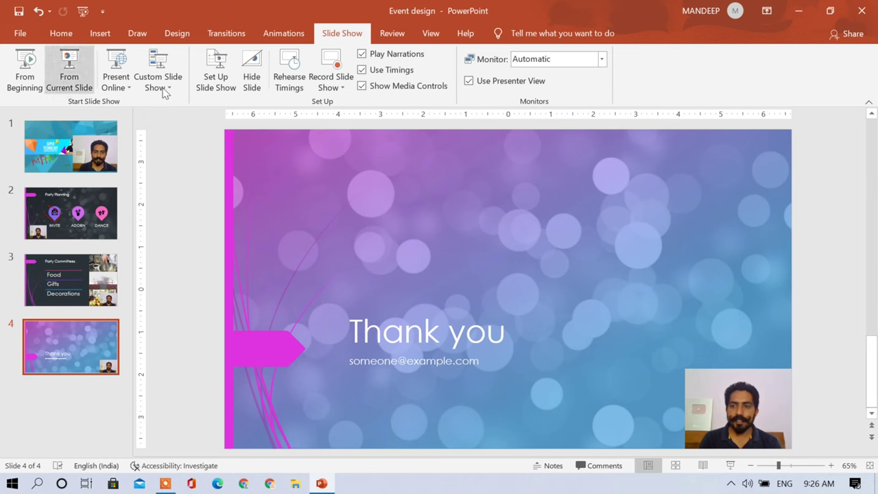